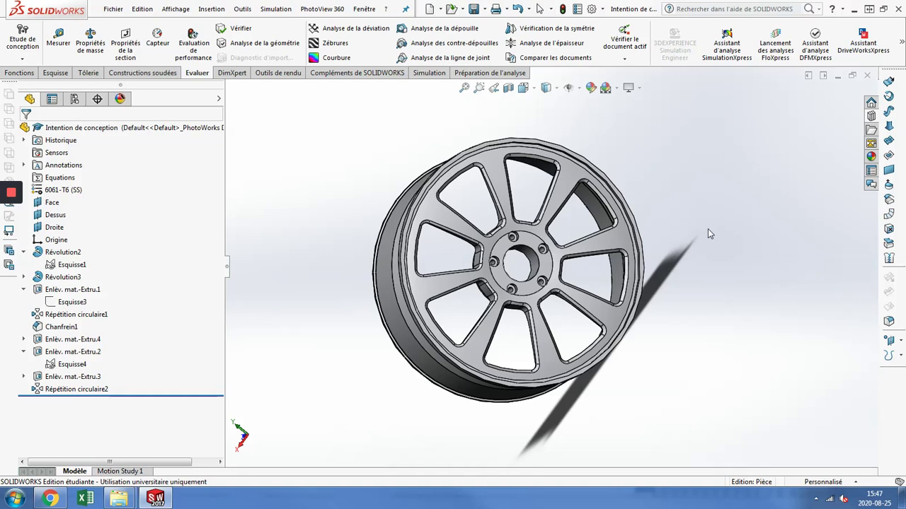
Step: Orbit the wheel to its rear rim side and back to the spoke face, then pan right and zoom out
mouse_move(707, 228)
middle_mouse_down()
mouse_move(630, 276)
mouse_move(545, 309)
mouse_move(447, 321)
mouse_move(613, 263)
mouse_move(720, 198)
middle_mouse_up()
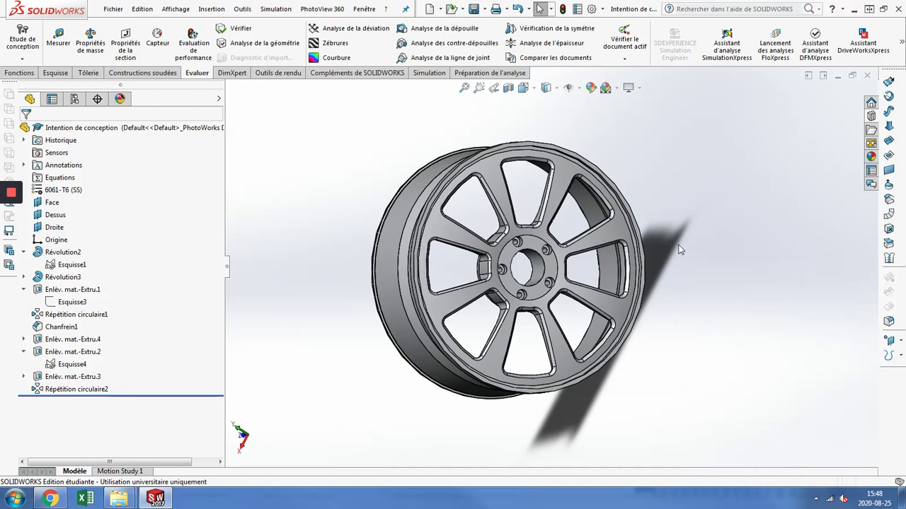
mouse_move(679, 253)
middle_mouse_down()
mouse_move(544, 345)
mouse_move(529, 334)
middle_mouse_up()
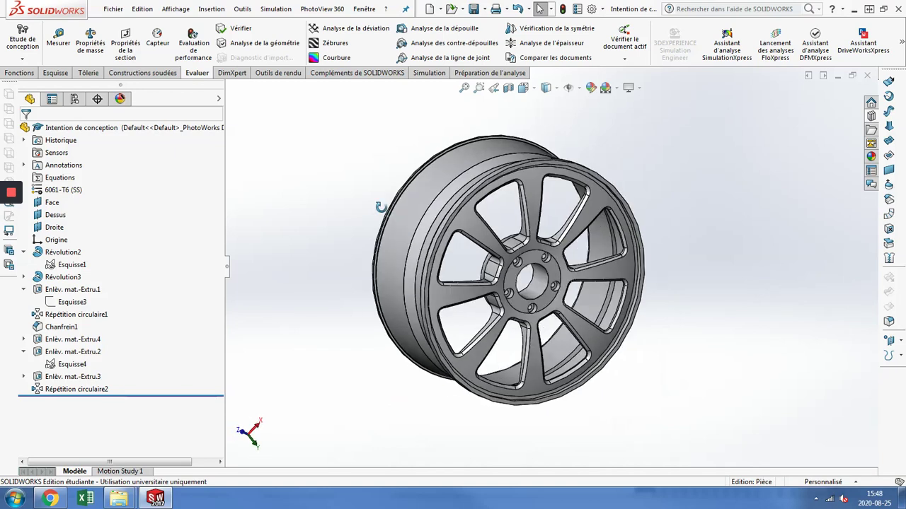
middle_click_drag(529, 334, 385, 196)
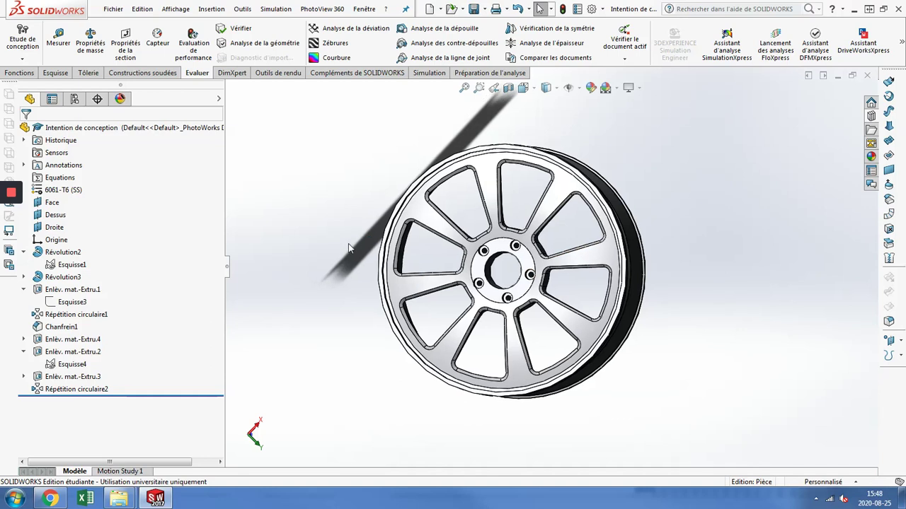
mouse_move(365, 244)
middle_mouse_down("ctrl")
mouse_move(610, 236)
mouse_move(386, 256)
middle_mouse_up("ctrl")
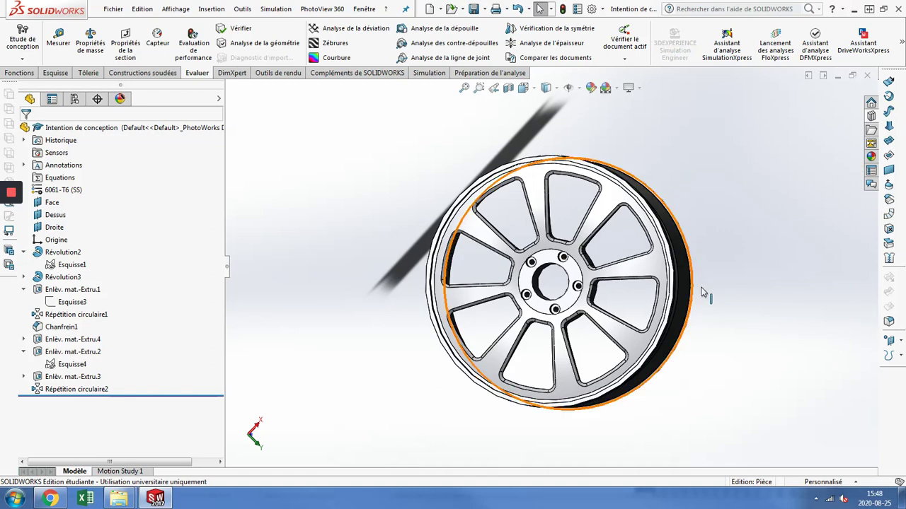
key("z")
scroll(704, 292, "down", 2)
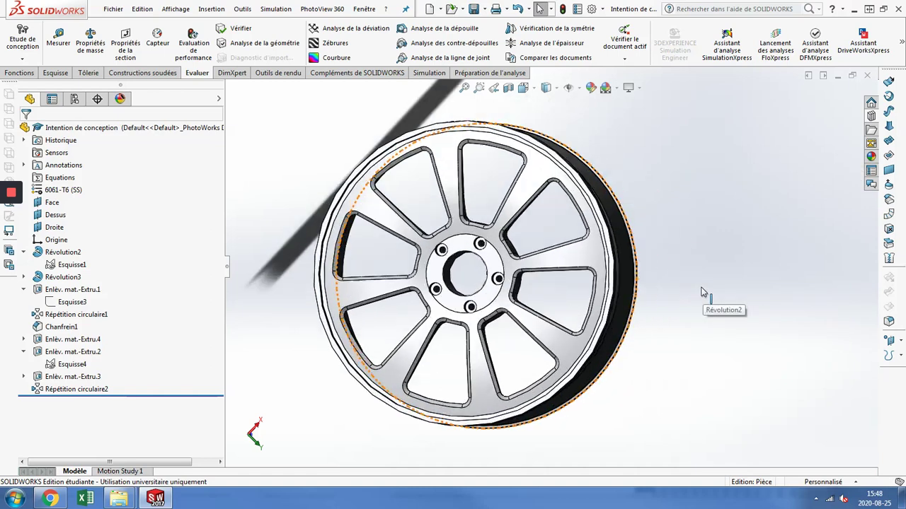
scroll(694, 296, "up", 3)
scroll(526, 300, "down", 1)
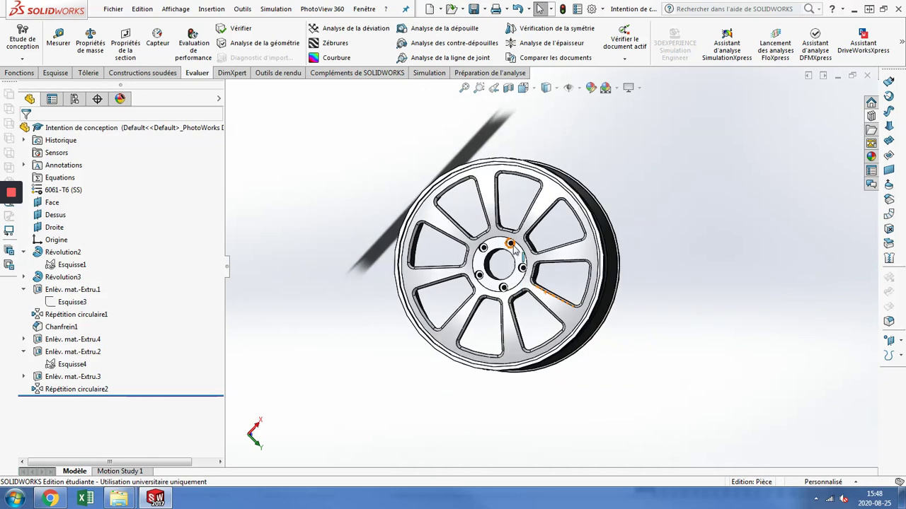
scroll(514, 252, "up", 1)
scroll(530, 258, "up", 1)
scroll(529, 257, "down", 1)
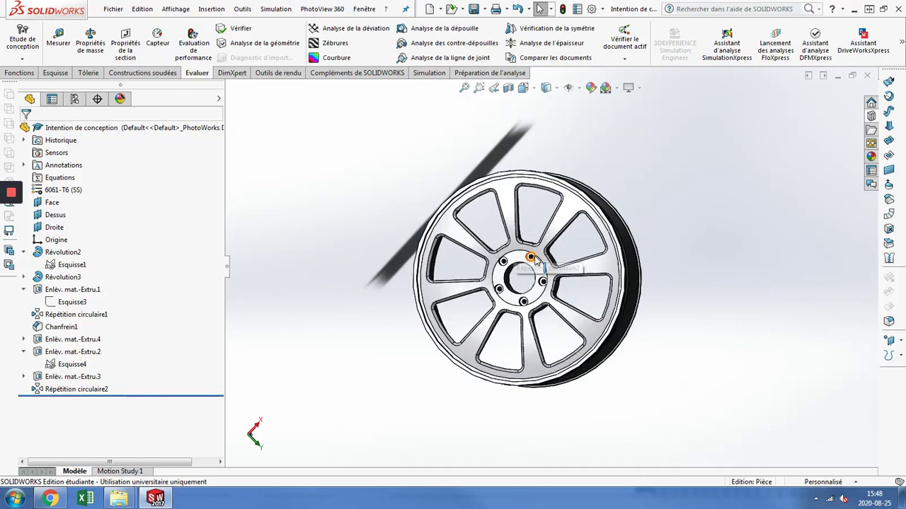
scroll(532, 259, "down", 1)
scroll(535, 264, "down", 2)
scroll(536, 263, "down", 1)
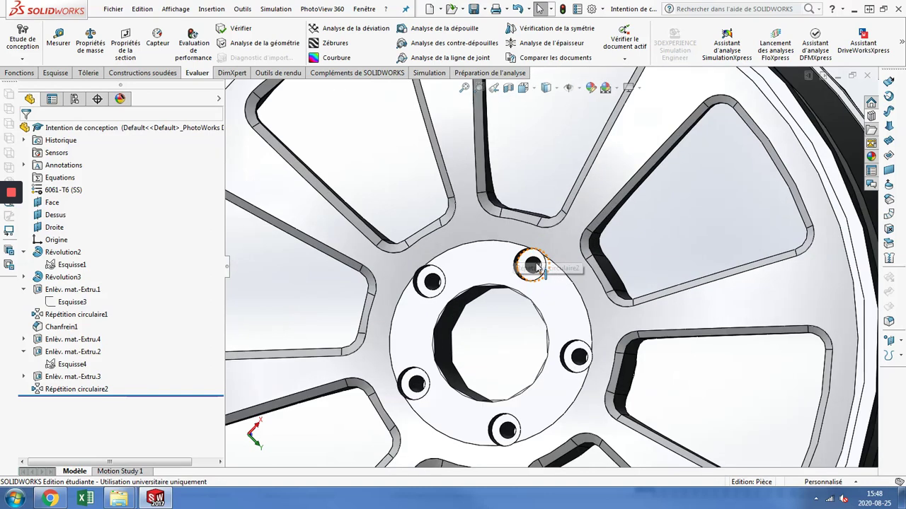
scroll(536, 265, "down", 1)
scroll(536, 266, "down", 1)
scroll(536, 268, "down", 1)
scroll(539, 269, "down", 1)
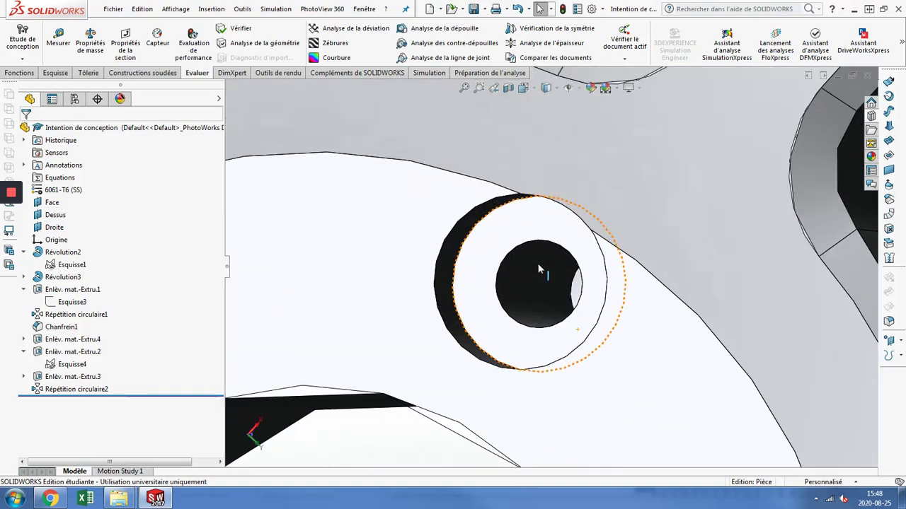
scroll(543, 271, "up", 2)
scroll(546, 275, "down", 1)
scroll(547, 275, "up", 2)
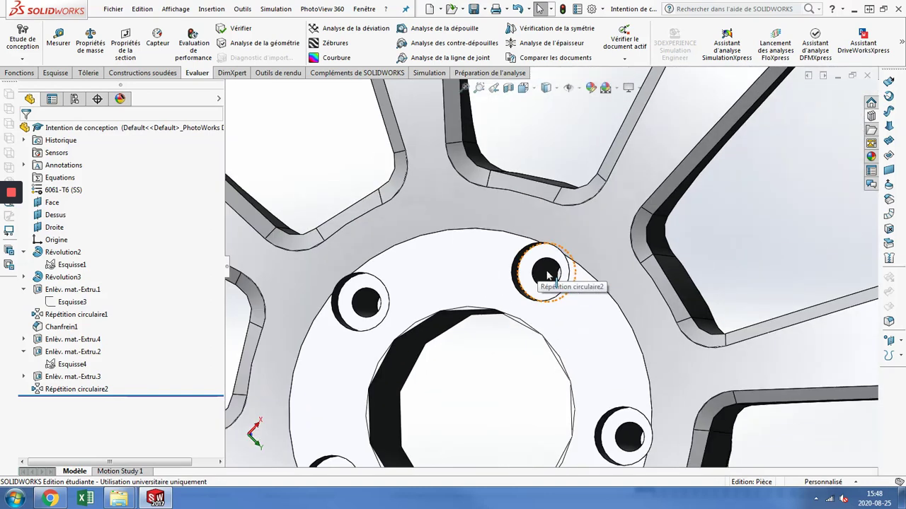
scroll(547, 274, "up", 1)
scroll(548, 274, "up", 2)
scroll(548, 275, "up", 1)
scroll(548, 275, "up", 2)
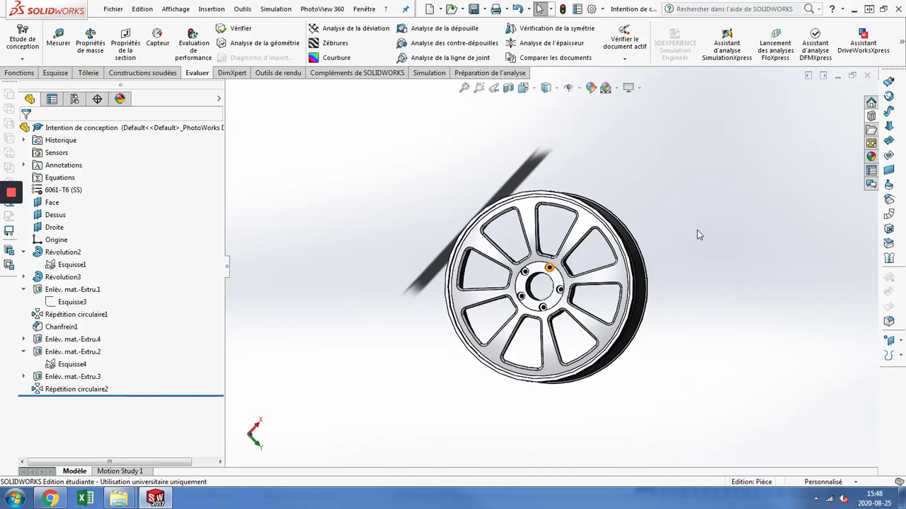
Step: Fit the wheel to the window, view it Normal To (Ctrl+8), then isometric (Ctrl+7)
left_click(556, 90)
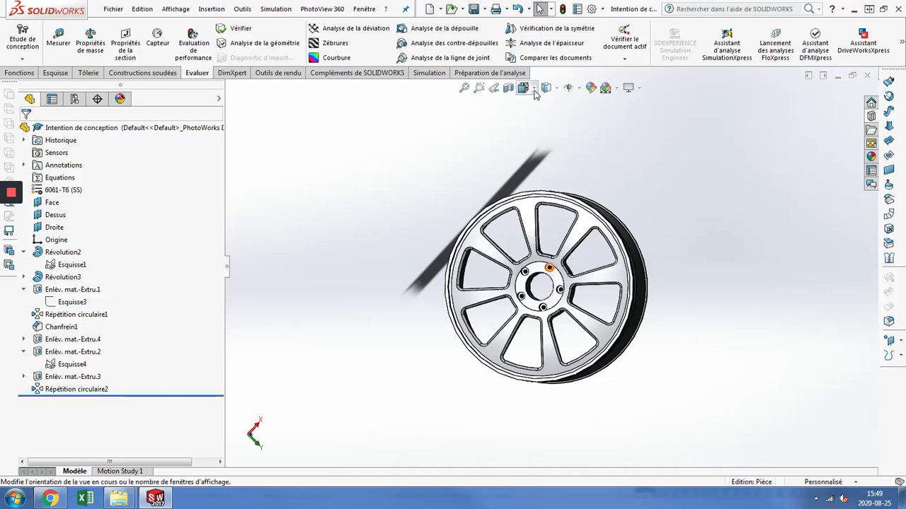
left_click(534, 91)
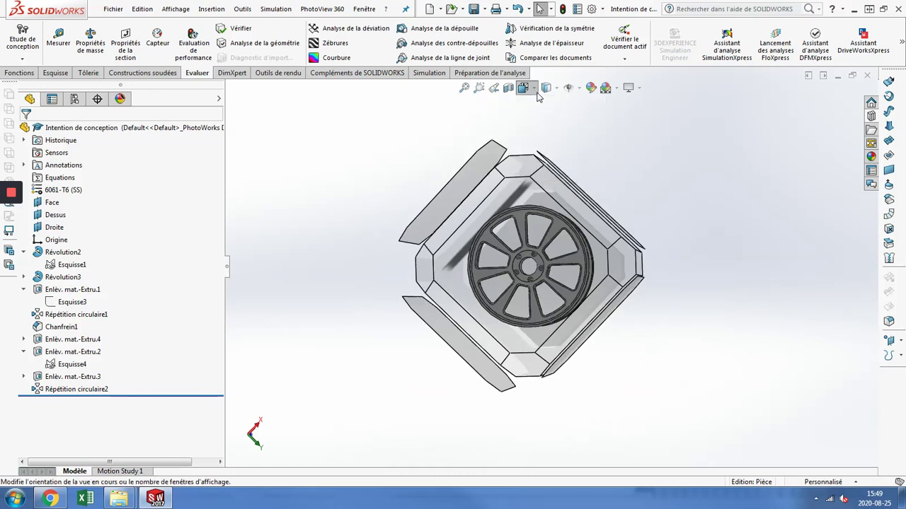
left_click(534, 92)
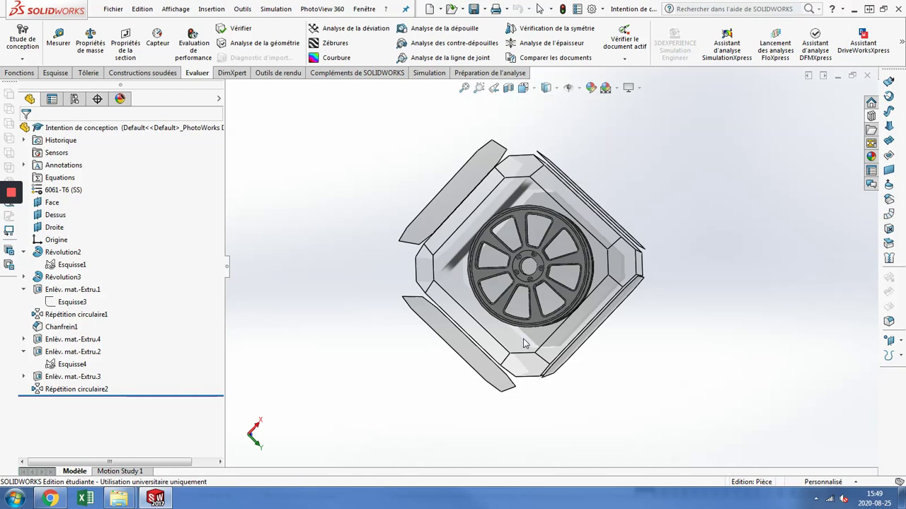
key("f")
key("ctrl+8")
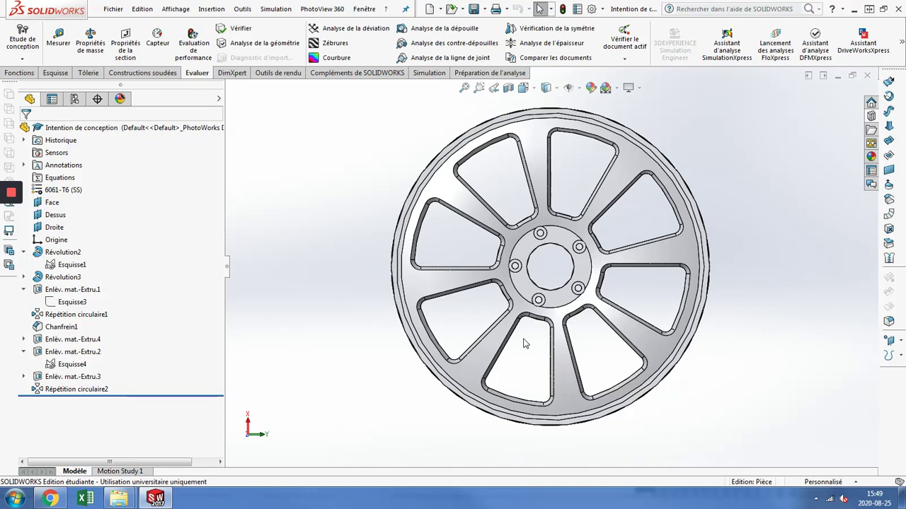
key("ctrl+7")
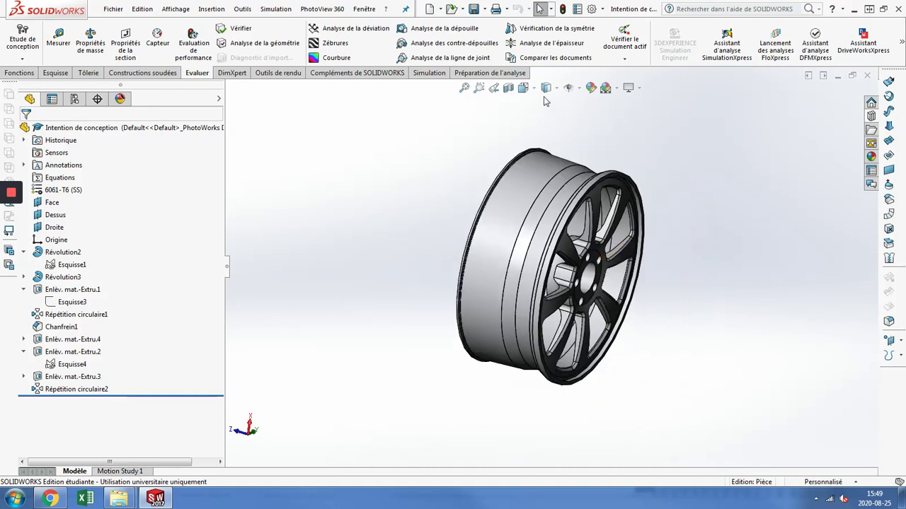
Step: Turn the wheel to the back view with the View Selector cube and reopen the orientation choices
left_click(522, 88)
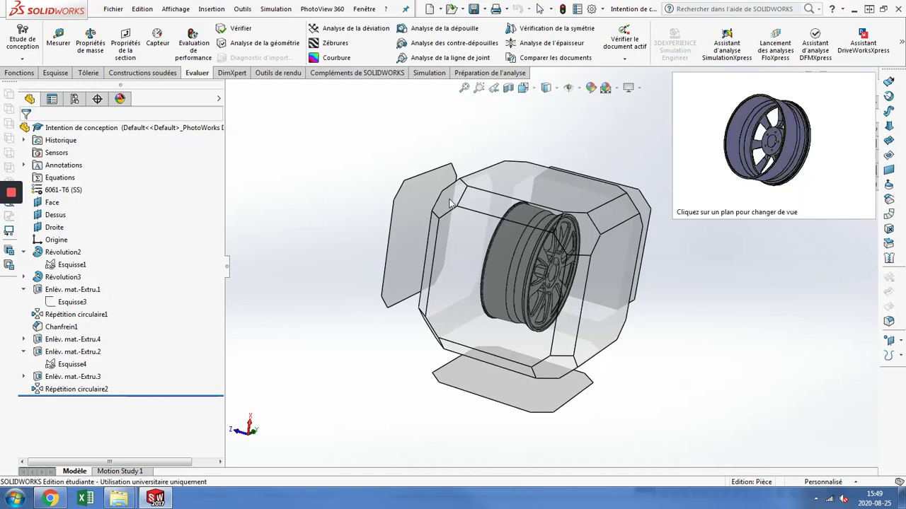
left_click(448, 201)
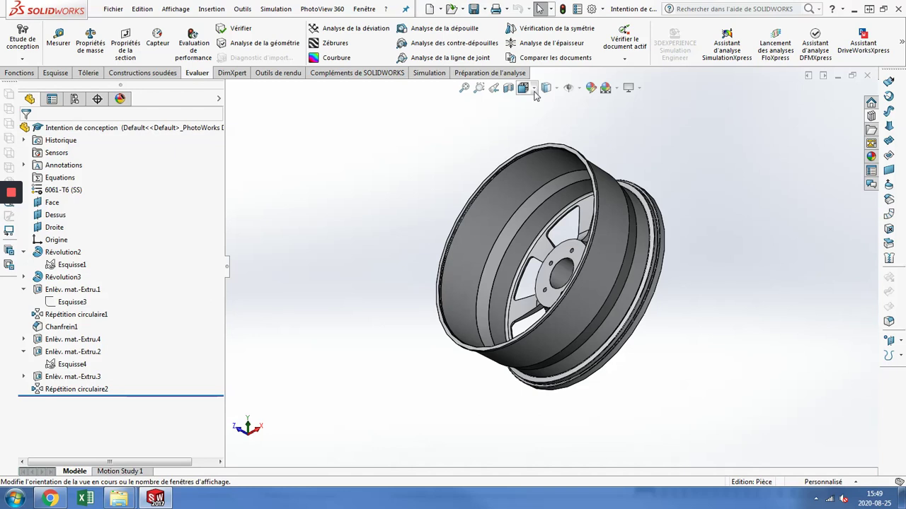
left_click(534, 91)
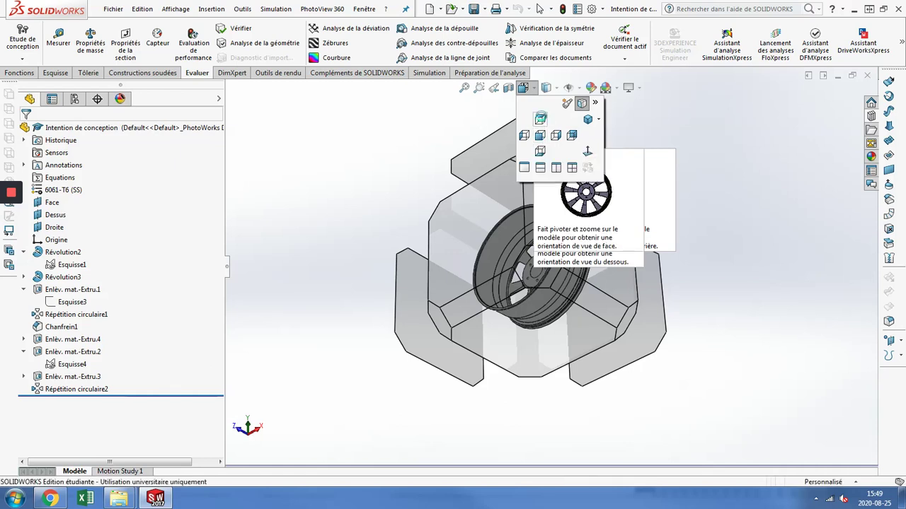
Step: Switch to the Dessus (top) view and zoom far out until the wheel is a tiny speck
left_click(542, 118)
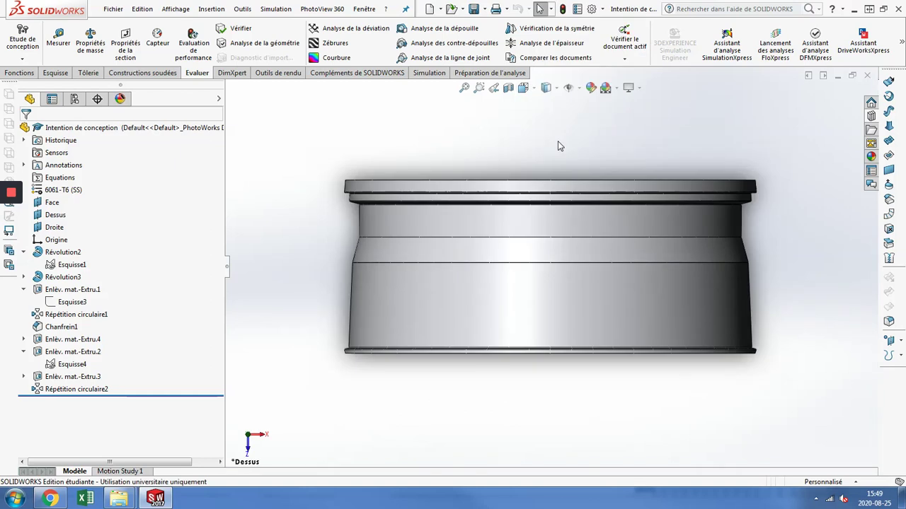
scroll(561, 239, "down", 1)
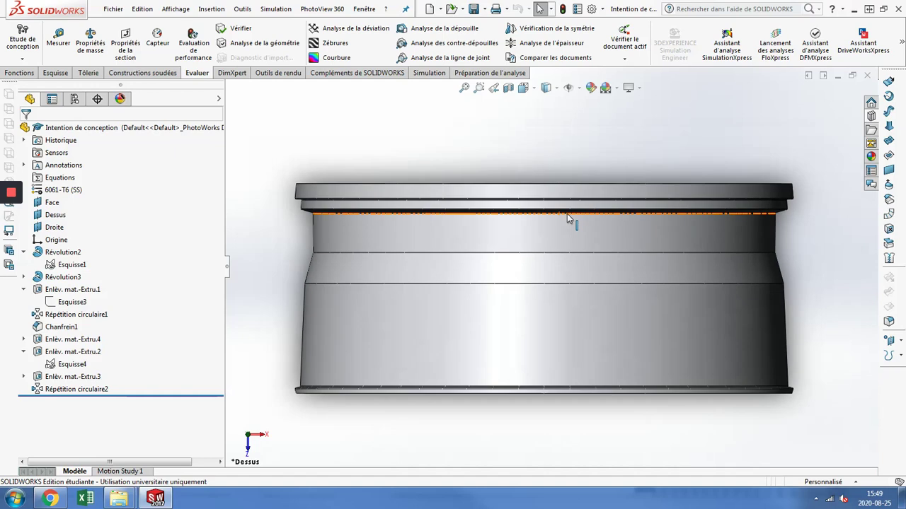
key("z")
key("z")
key("z")
key("z")
key("z")
key("z")
key("z")
key("z")
key("z")
key("z")
key("z")
key("z")
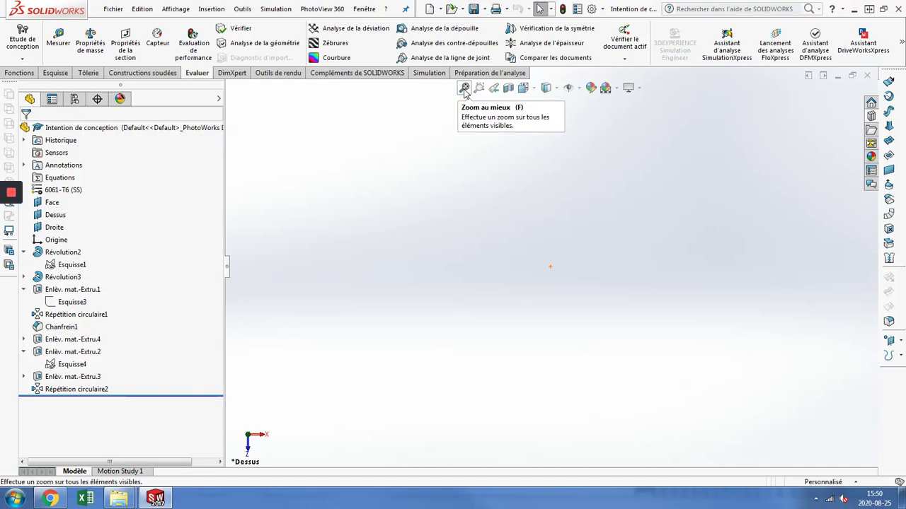
Step: Fit the wheel to the window and orbit it to a near front-on view of the spokes
left_click(463, 89)
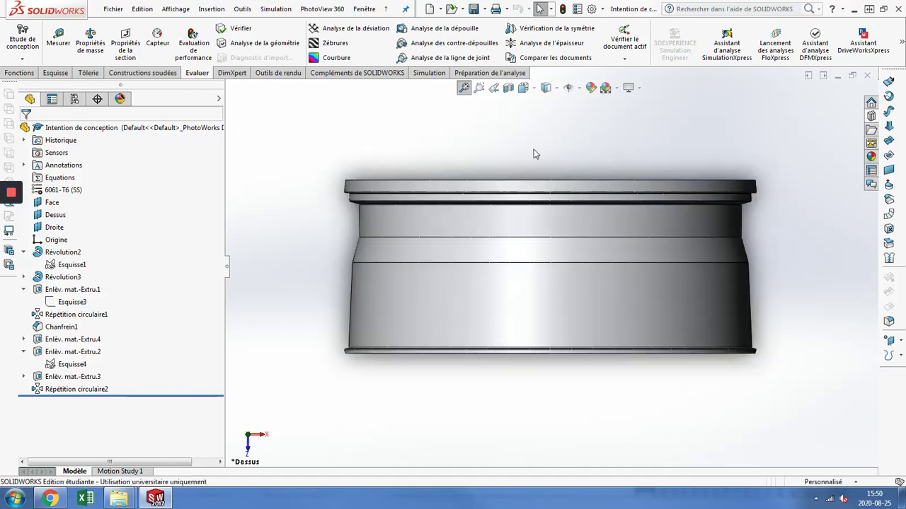
middle_click_drag(637, 133, 607, 220)
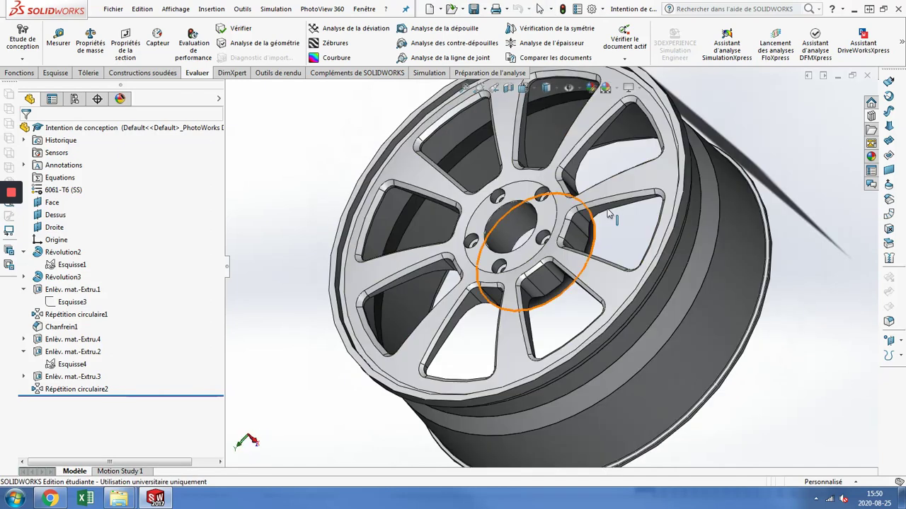
scroll(607, 215, "down", 1)
scroll(607, 212, "up", 2)
scroll(608, 210, "up", 2)
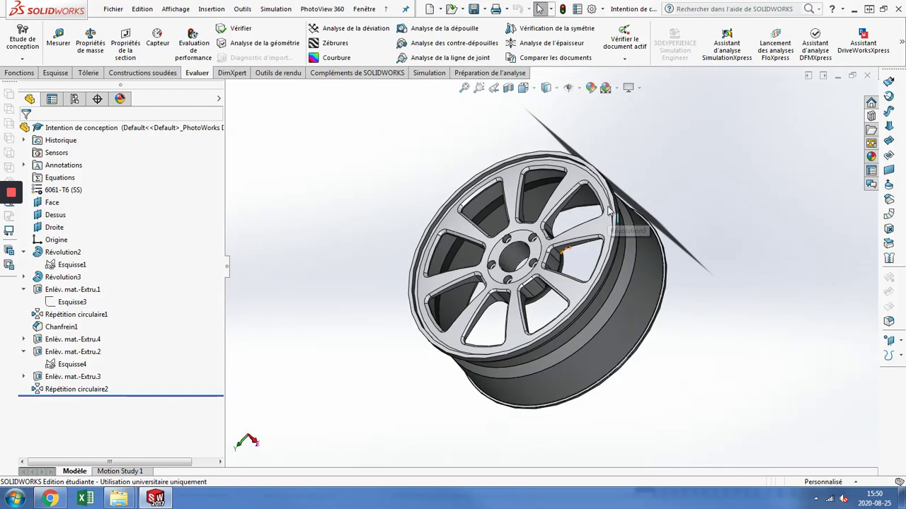
middle_click_drag(635, 215, 673, 245)
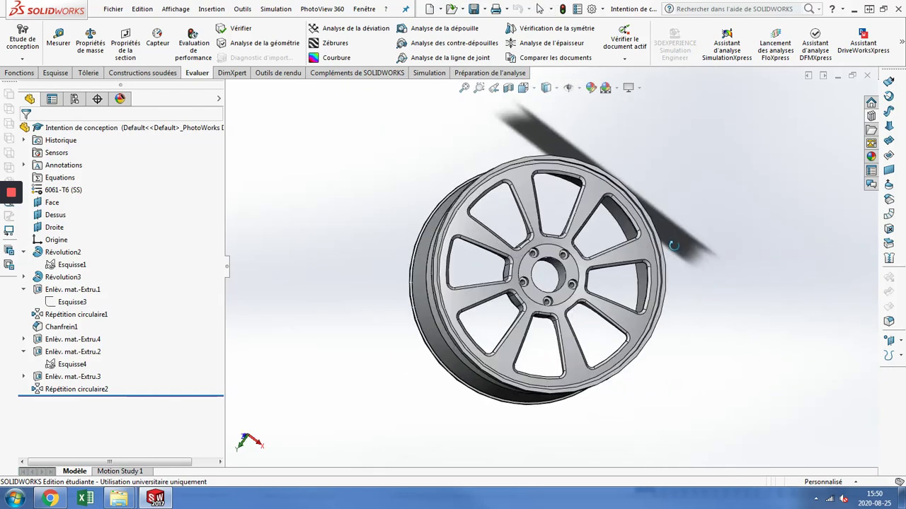
scroll(696, 187, "down", 1)
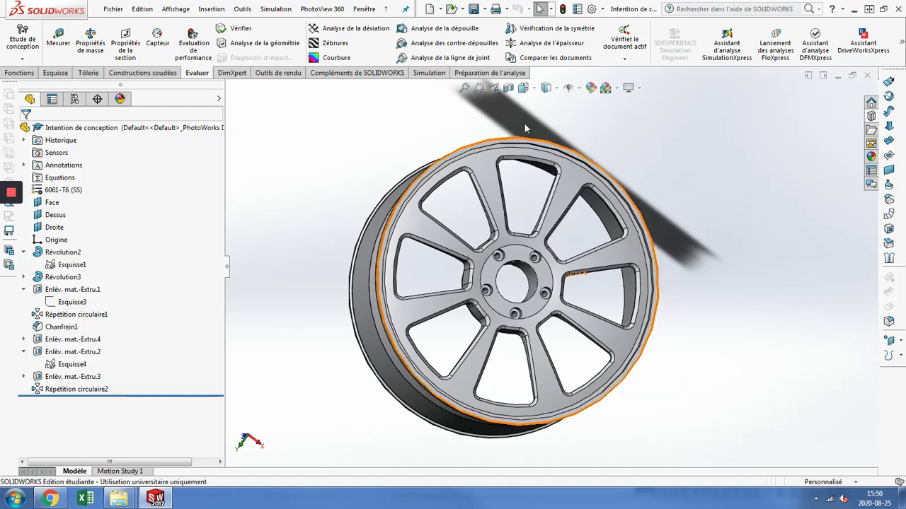
Step: Zoom to Area on the hub and bolt holes, then Zoom to Fit the whole wheel
left_click(480, 92)
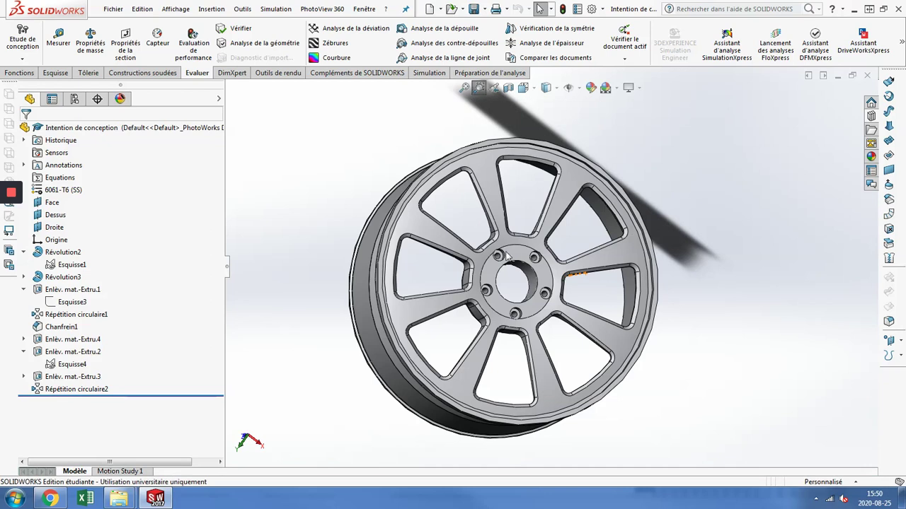
left_click_drag(511, 259, 522, 276)
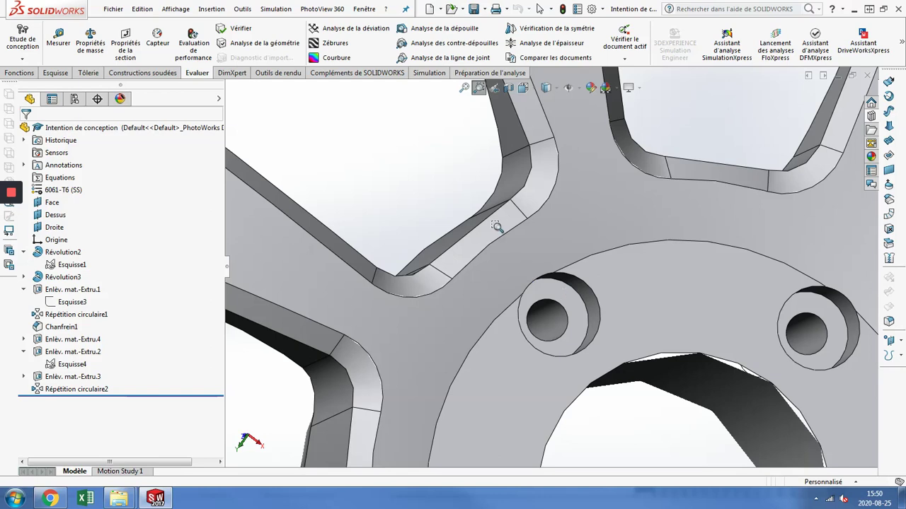
left_click(464, 87)
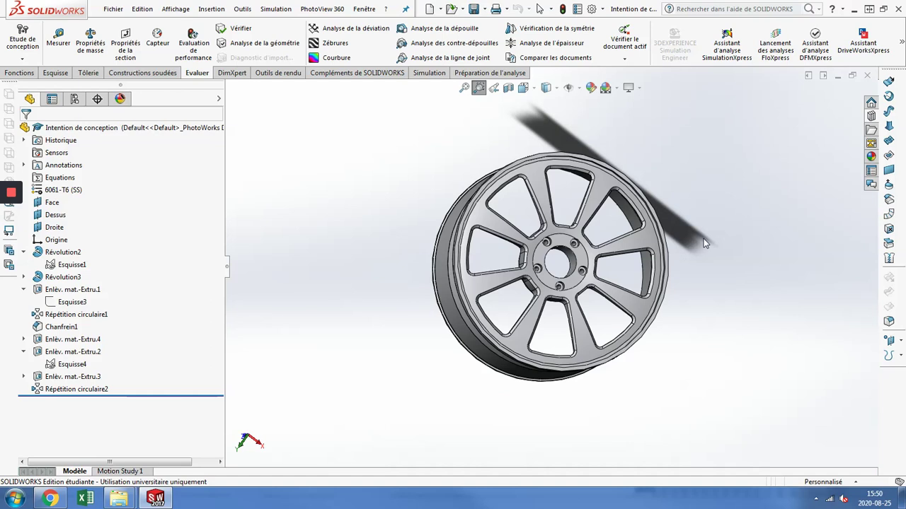
Step: Cycle the wheel through the front (Ctrl+1), Gauche, Dessus, Dessous and Isométrique views
key("ctrl+1")
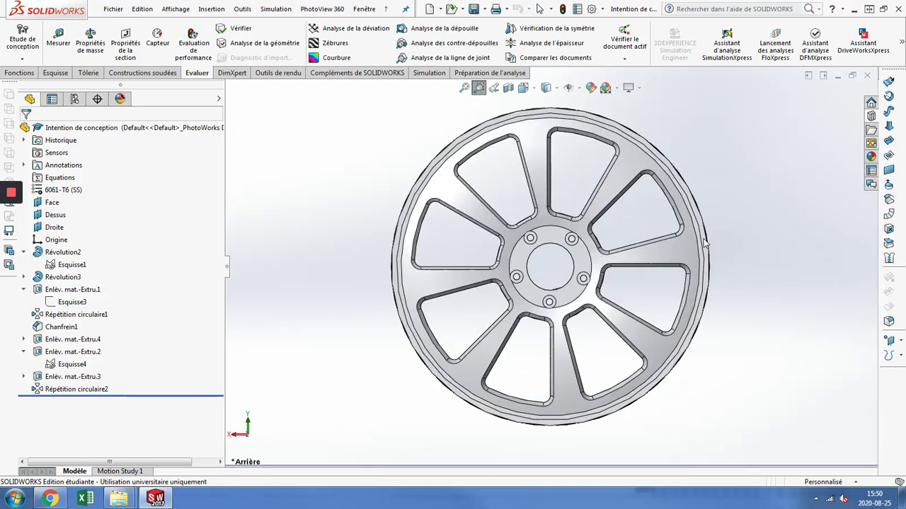
key("ctrl+3")
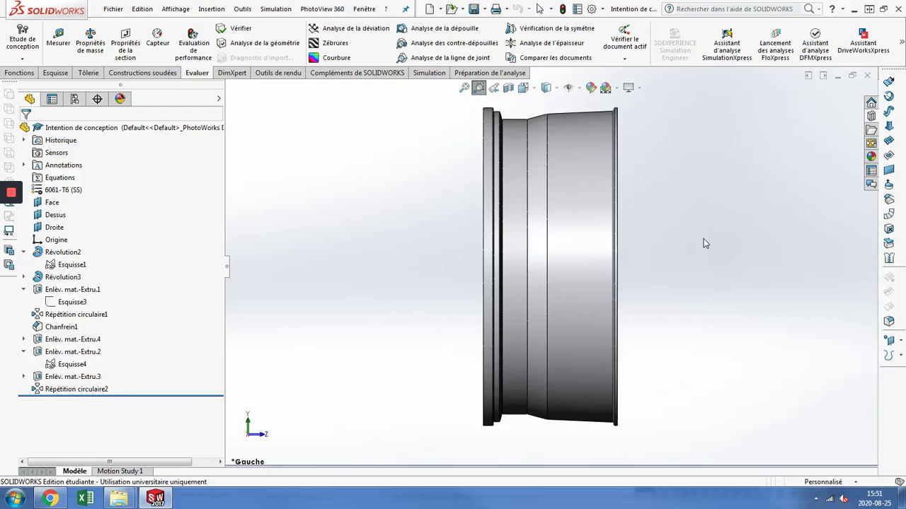
key("ctrl+5")
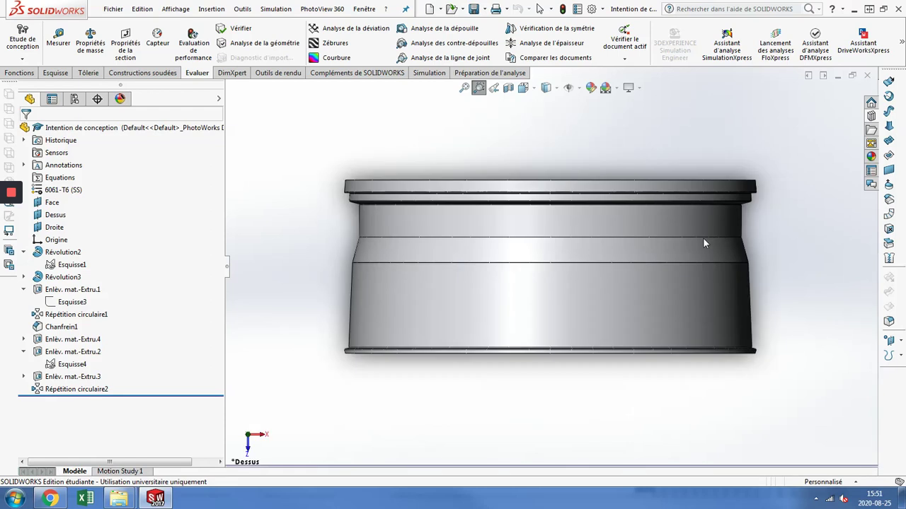
key("ctrl+6")
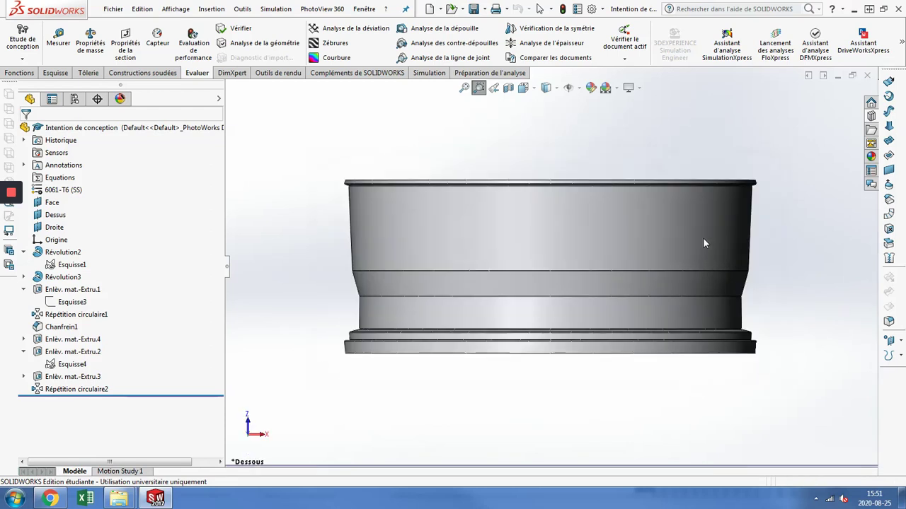
key("ctrl+7")
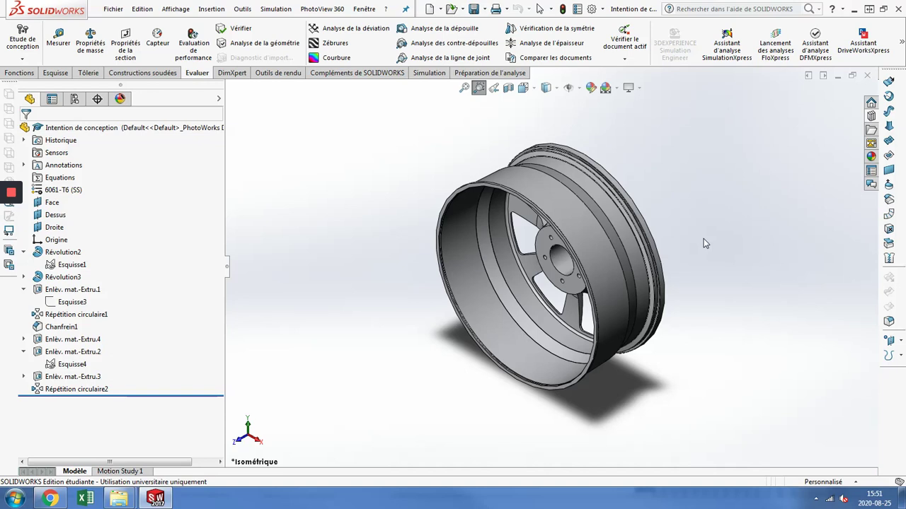
Step: Orbit the wheel to a side-on rim view, then return to the three-quarter view with Ctrl+Shift+Z
mouse_move(649, 275)
middle_mouse_down()
mouse_move(594, 294)
mouse_move(489, 303)
mouse_move(627, 215)
middle_mouse_up()
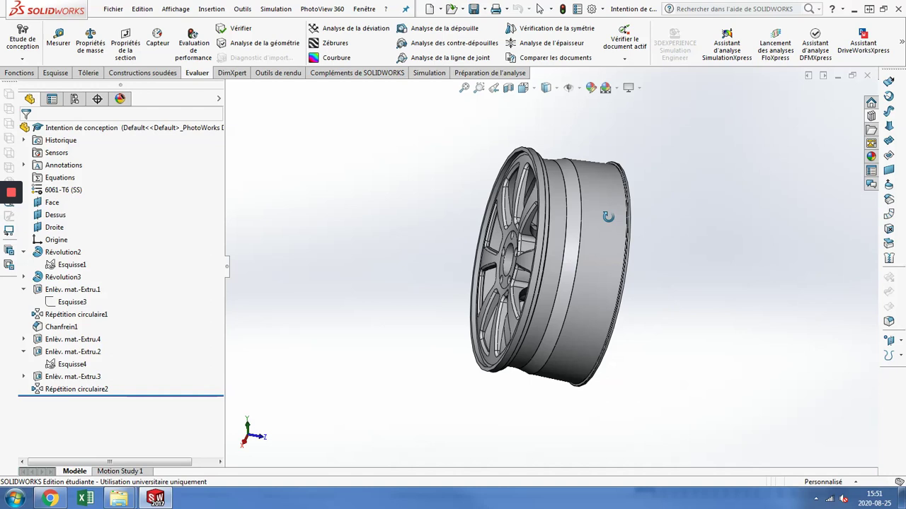
middle_click_drag(622, 234, 652, 241)
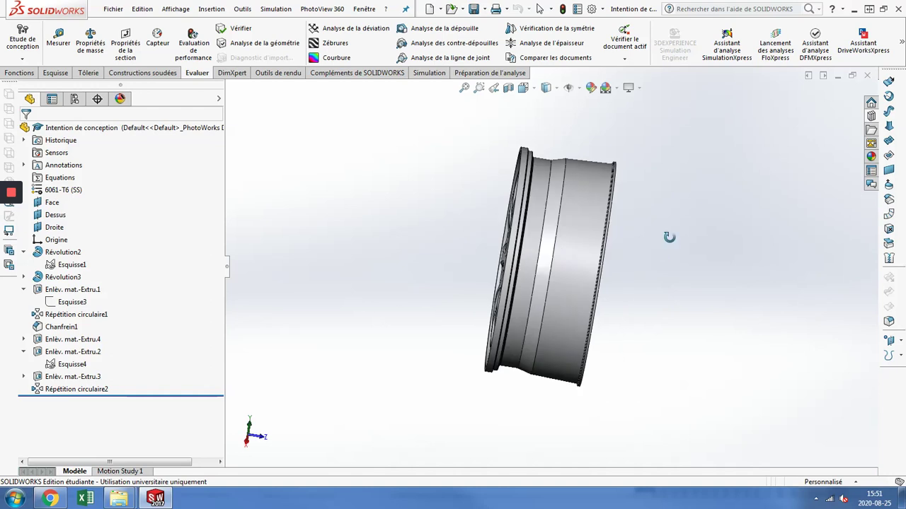
key("ctrl+shift+z")
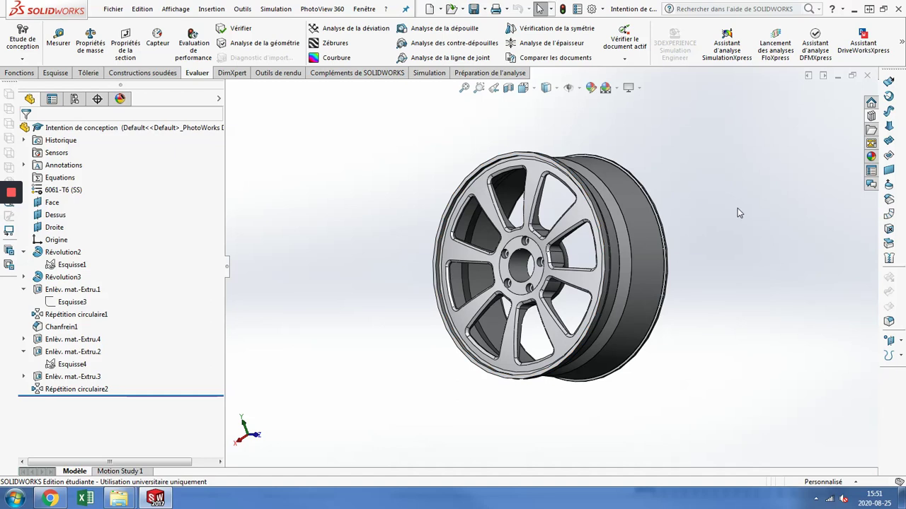
left_click(10, 194)
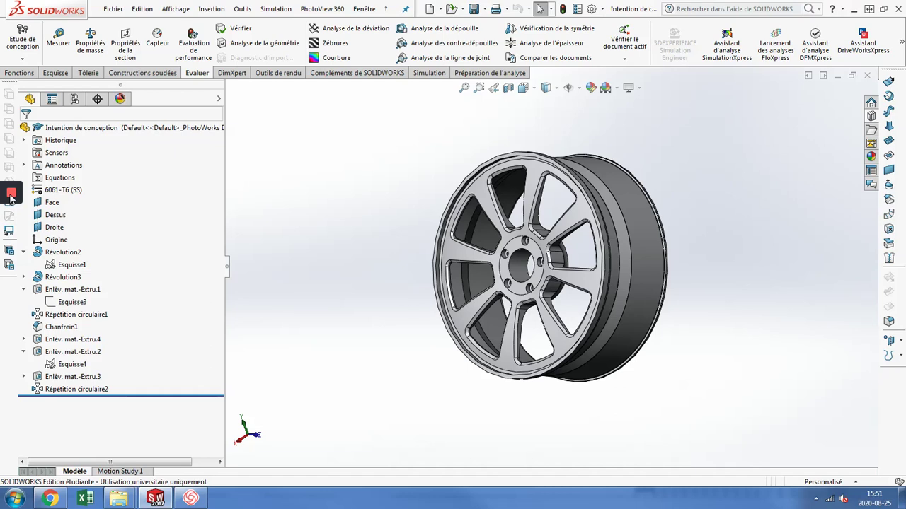
left_click(11, 195)
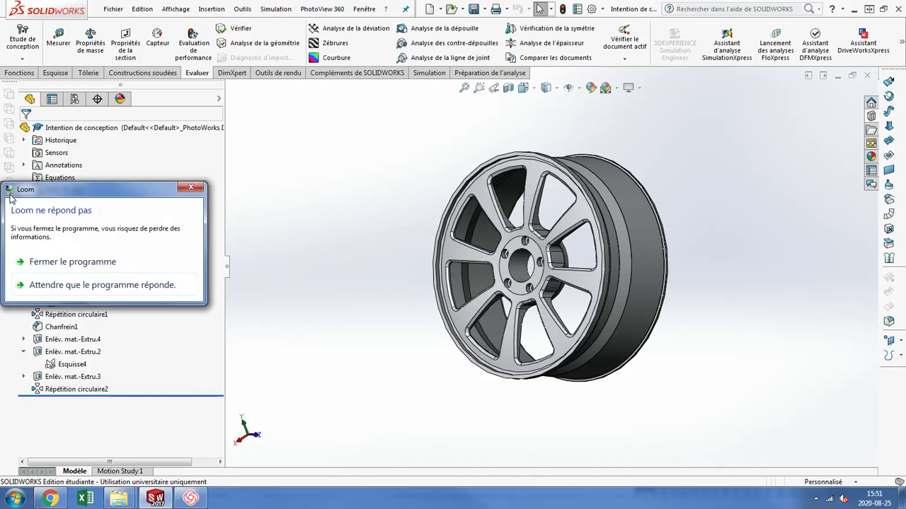
left_click(153, 290)
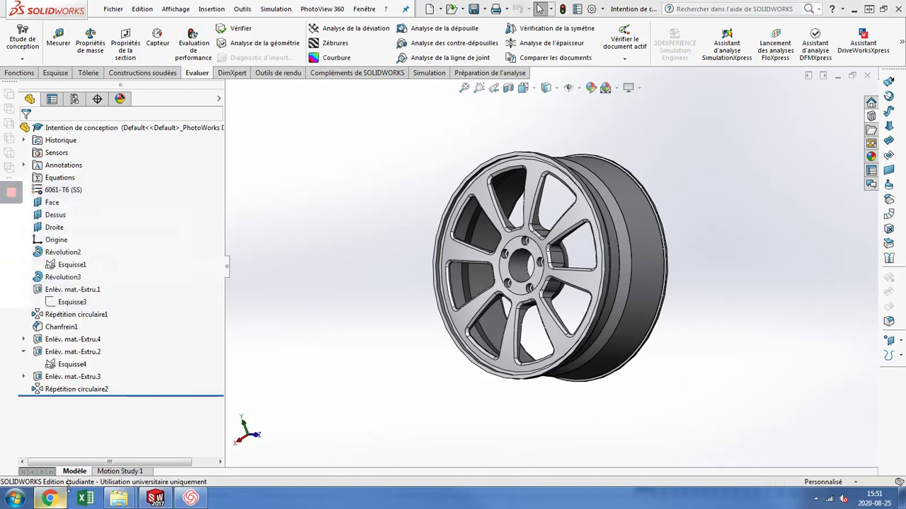